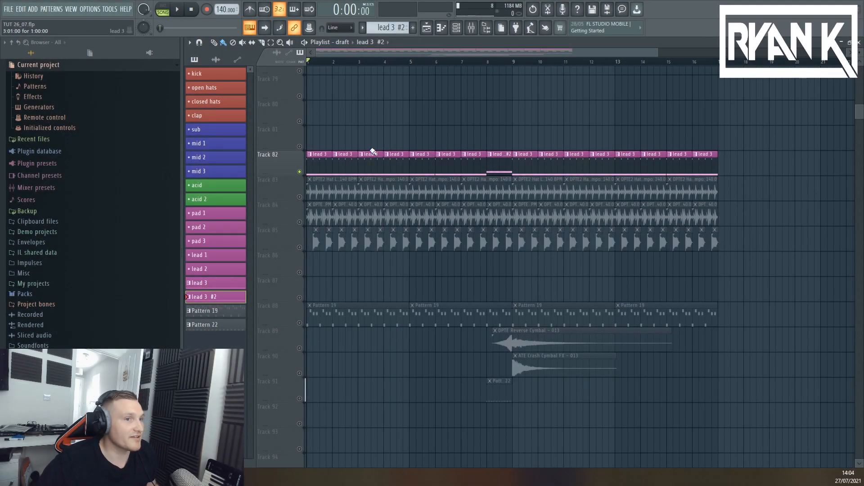
- Unsolo Track 82 and listen to the full draft arrangement, stopping playback at the end
right_click(300, 172)
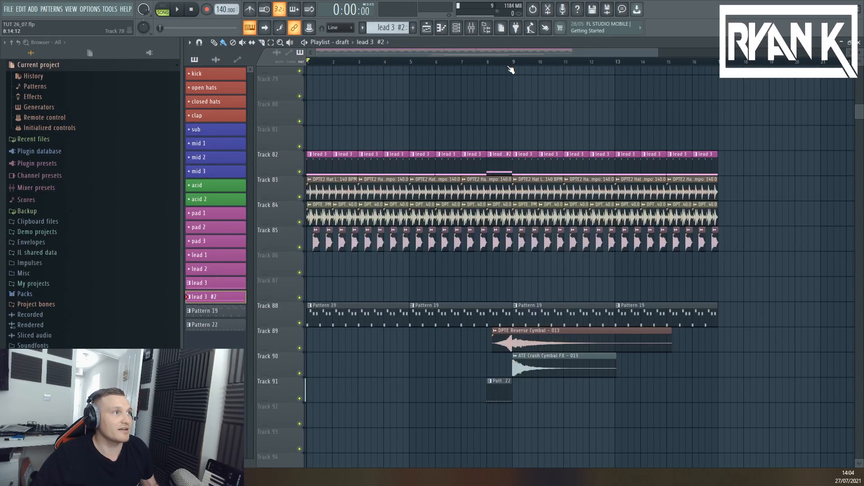
key("space")
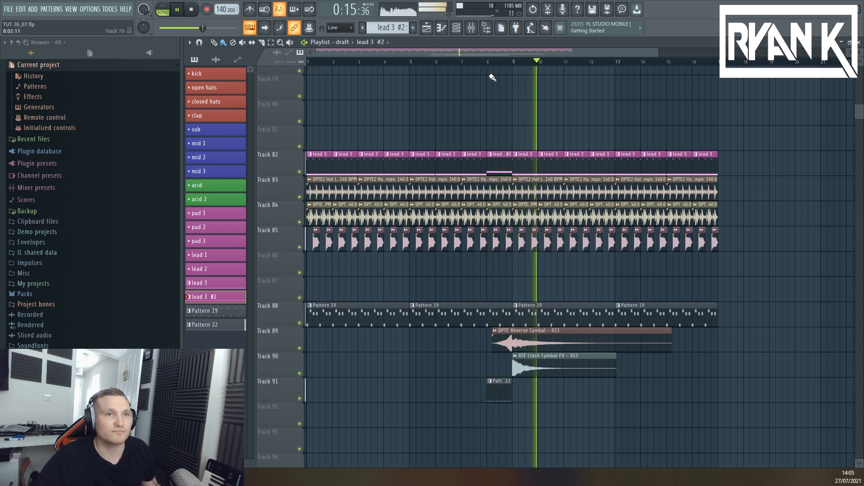
left_click(192, 11)
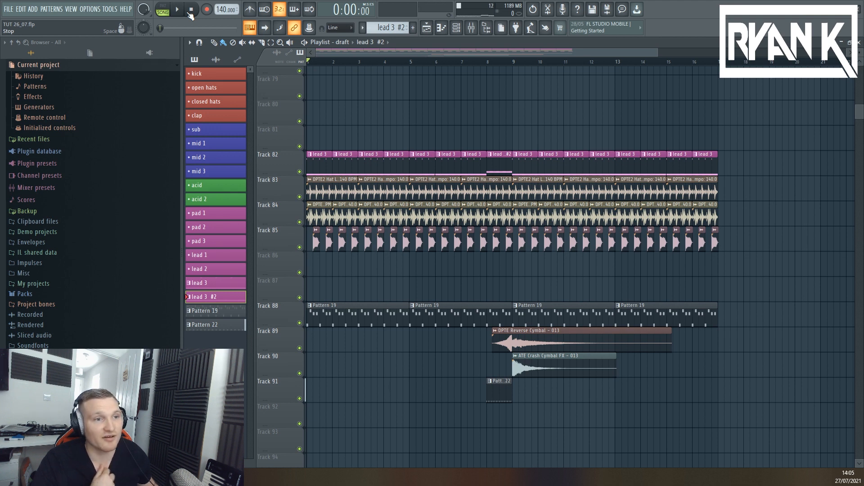
- Solo Track 82 in the playlist, start playback and show the mixer
left_click(472, 28)
key("F9")
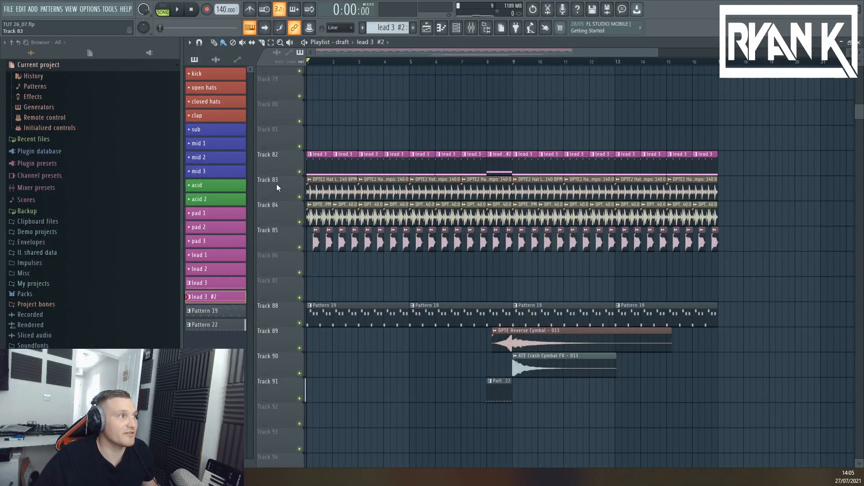
left_click(299, 172)
right_click(300, 172)
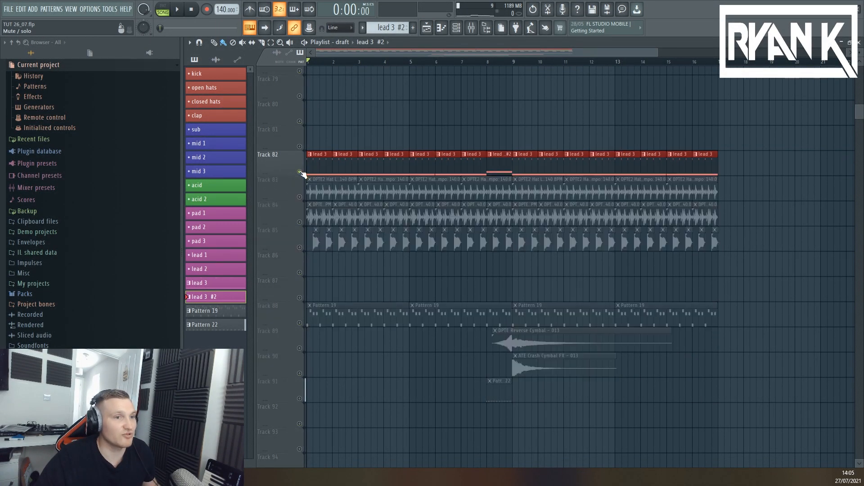
key("space")
key("F9")
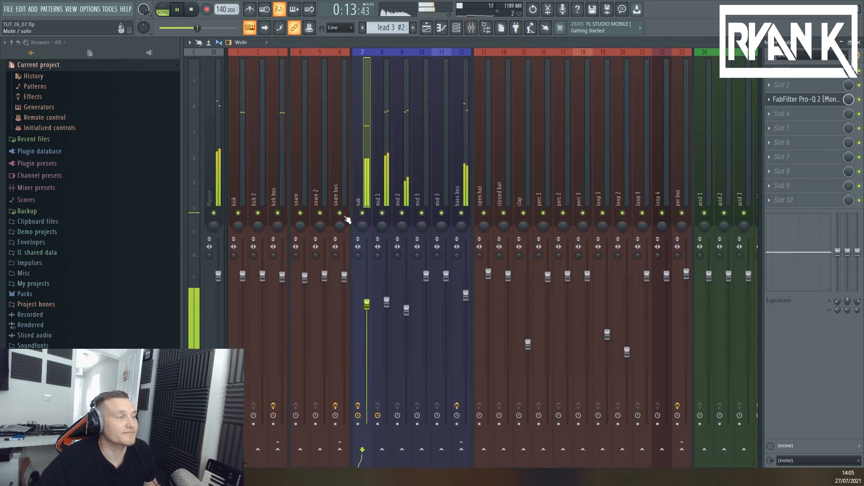
- Mute mid 1, mid 2 and the bass bus, and inspect the sub's low-pass curve in FabFilter Pro-Q 2
left_click(382, 213)
left_click(402, 213)
left_click(462, 213)
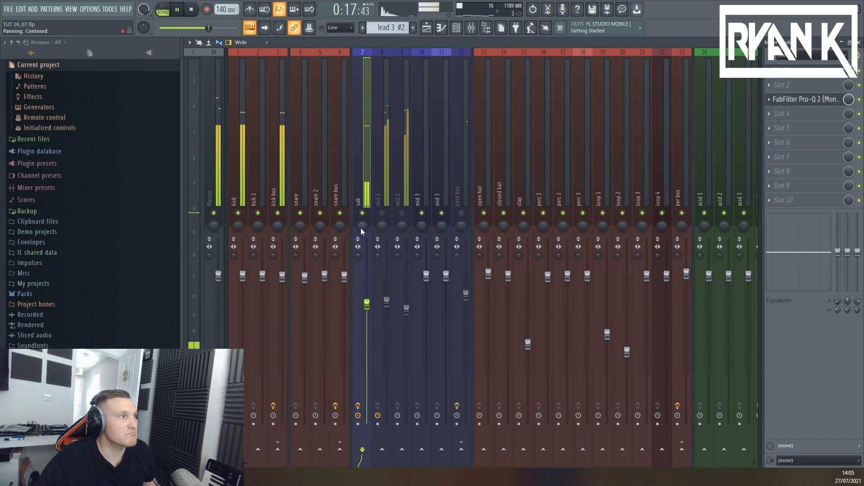
left_click(803, 99)
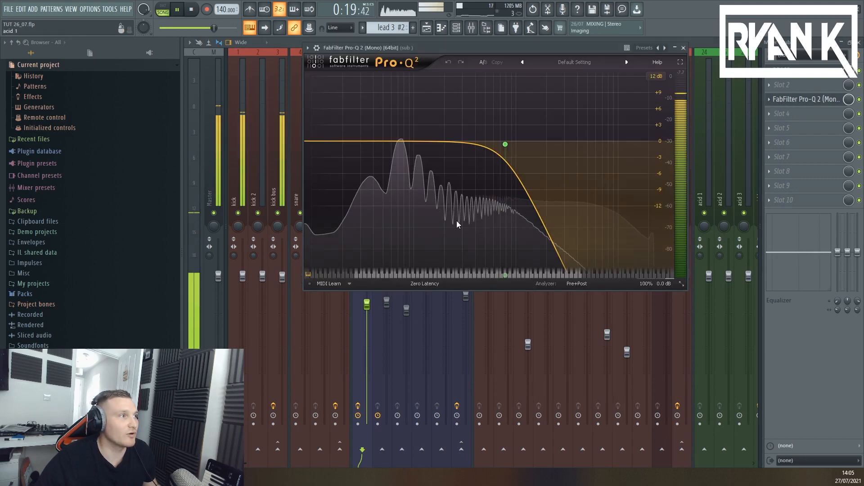
left_click(683, 48)
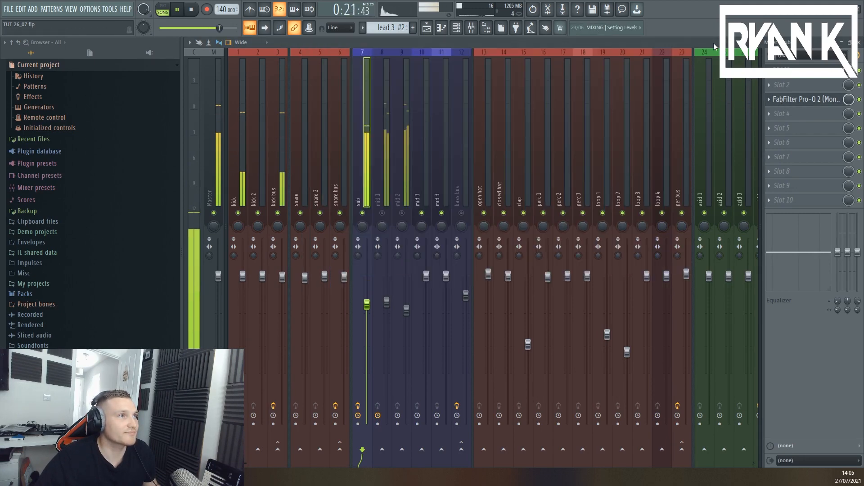
- Restore the muted bass channels and listen to only mid 1 and mid 2 through the bass bus
left_click(383, 212)
left_click(402, 213)
left_click(461, 213)
left_click(459, 200)
key("space")
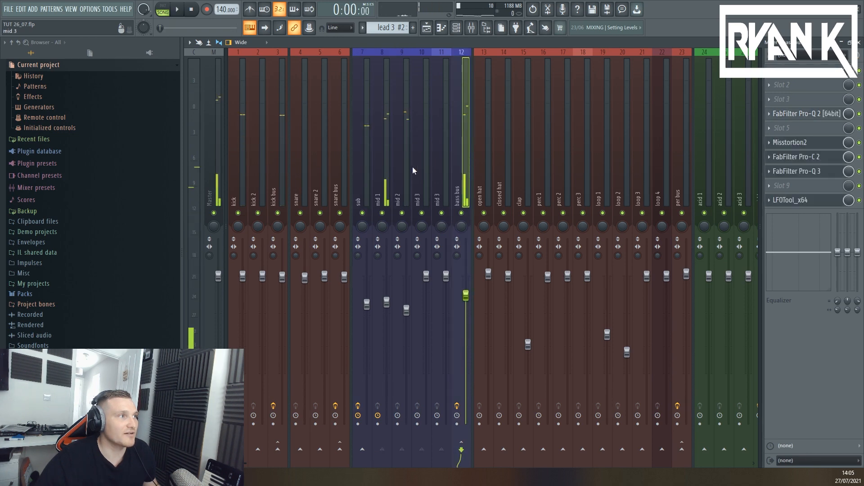
right_click(382, 212)
left_click(402, 213)
key("space")
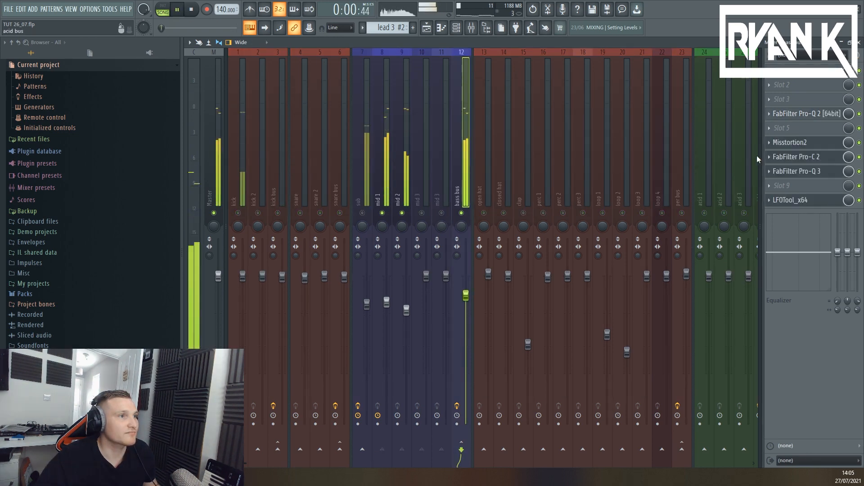
- Open FabFilter Pro-Q 3 on the bass bus and raise its low cut to about 130 Hz during pattern playback
left_click(783, 172)
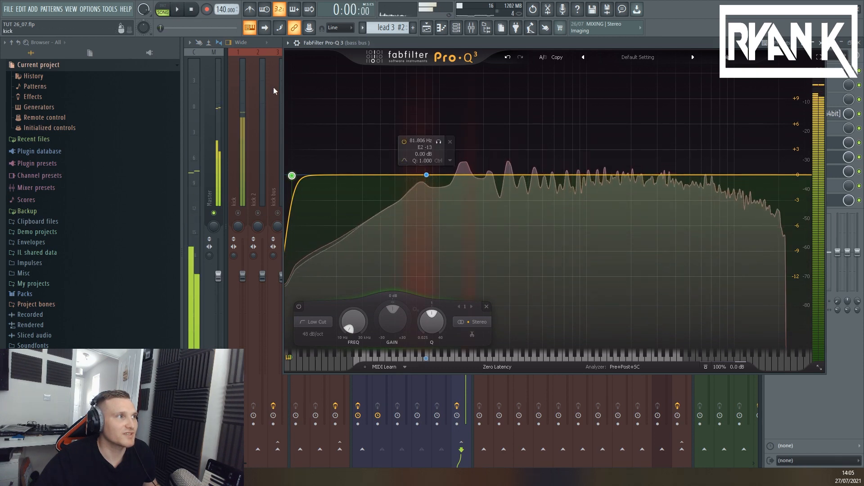
key("space")
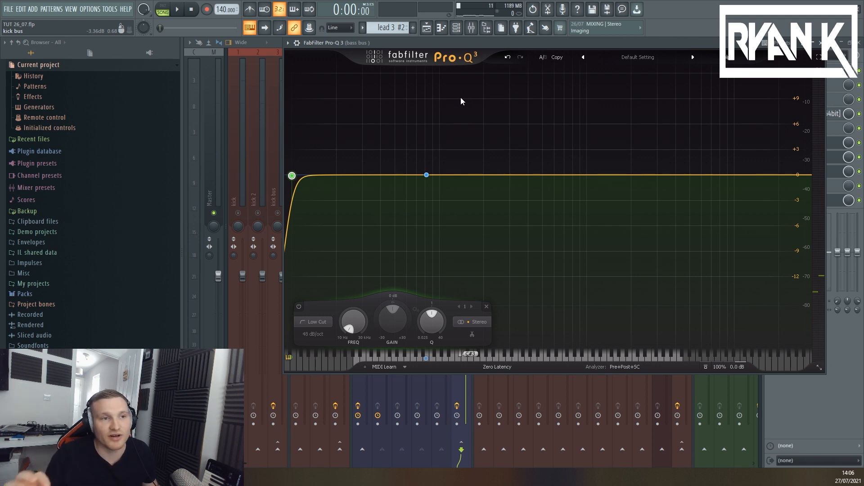
mouse_move(433, 185)
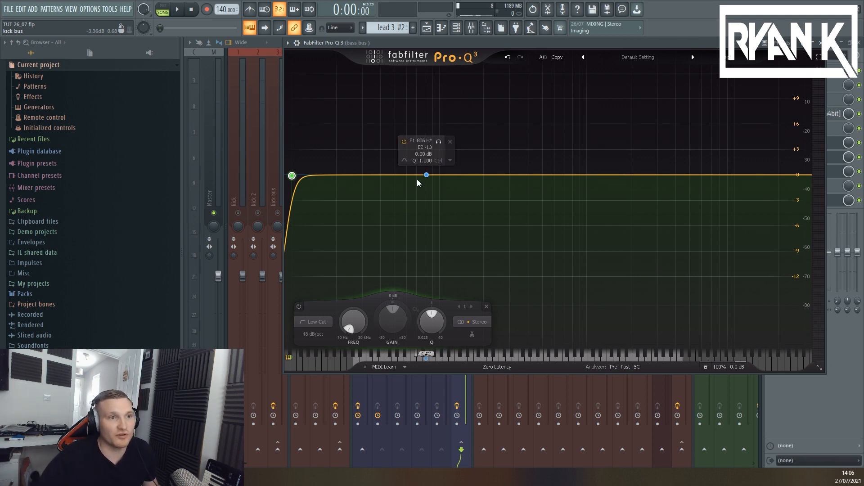
left_click(179, 9)
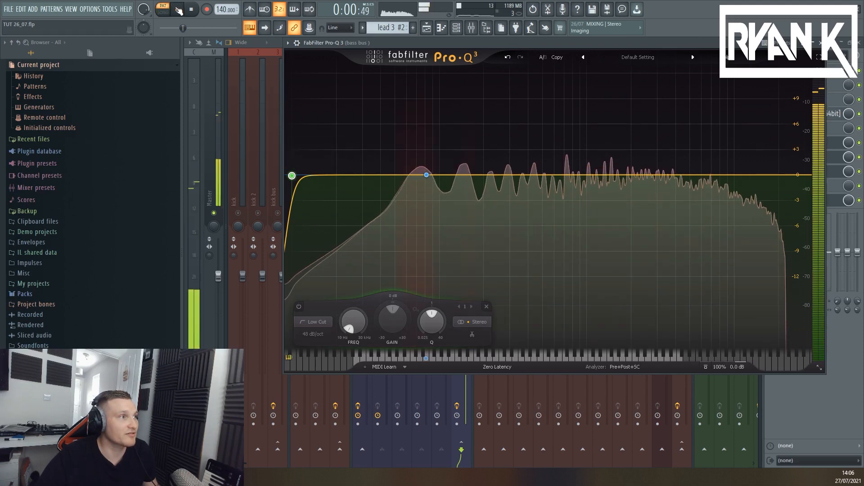
left_click_drag(292, 177, 458, 229)
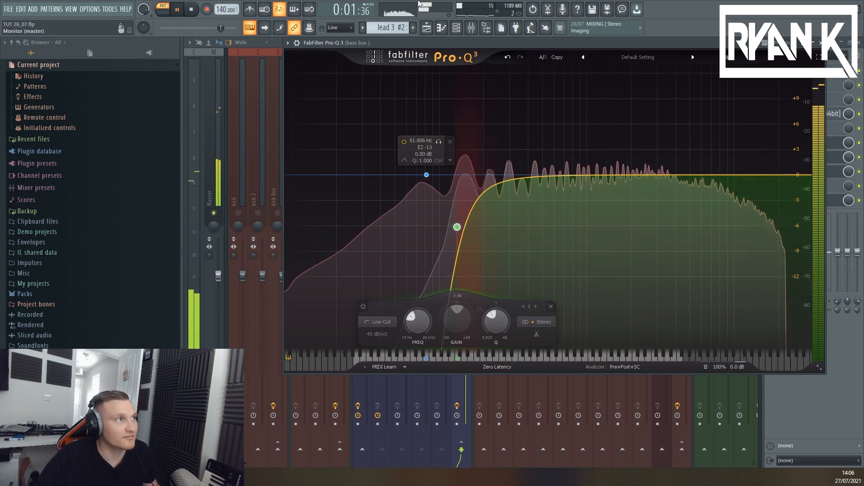
- Bring the kick, kick 2, kick bus and sub channels back in and return to song playback
left_click(460, 28)
left_click(460, 28)
left_click(471, 28)
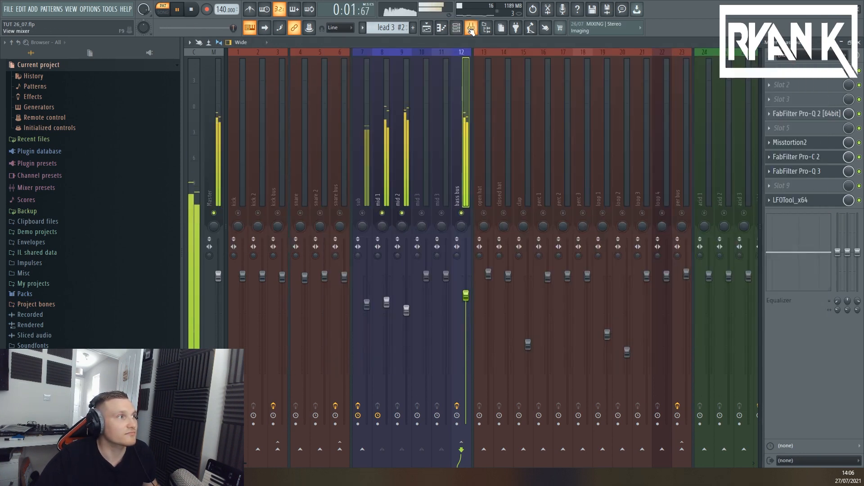
left_click(278, 213)
left_click(258, 212)
left_click(238, 213)
key("l")
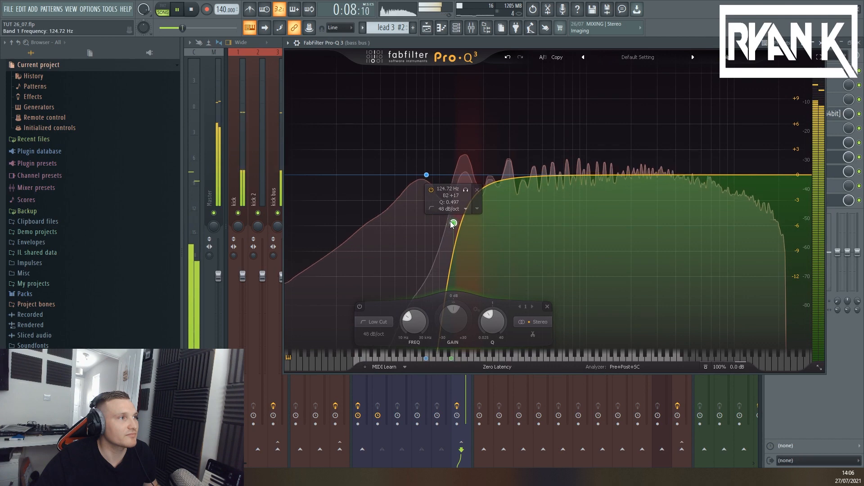
- Fine-tune the bass bus low cut to about 131 Hz with a Q of 0.460, and stop playback from the playlist
left_click_drag(453, 223, 455, 229)
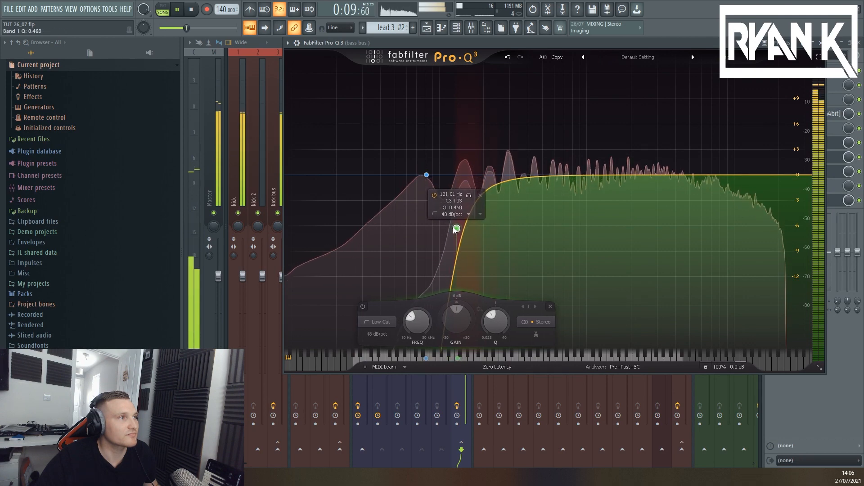
left_click(426, 27)
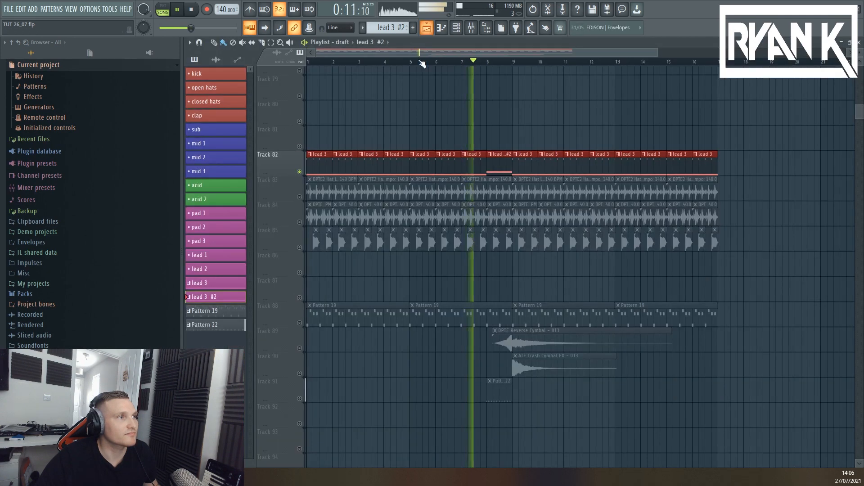
left_click(193, 10)
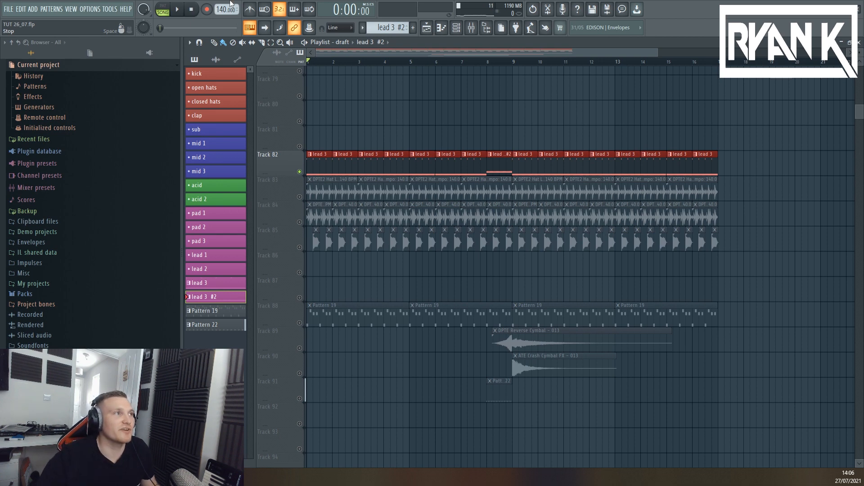
- Raise the bass bus low cut in Pro-Q 3 to about 373 Hz with a Brickwall slope while the song plays
left_click(471, 28)
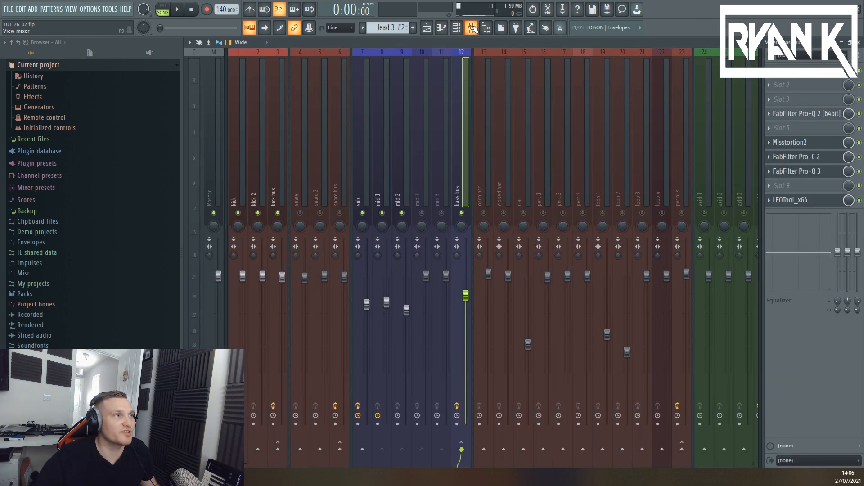
left_click(791, 173)
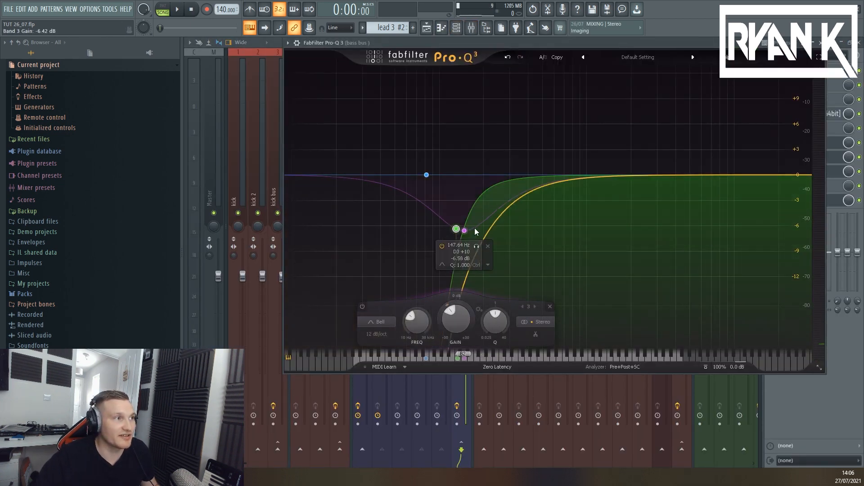
left_click_drag(475, 228, 518, 180)
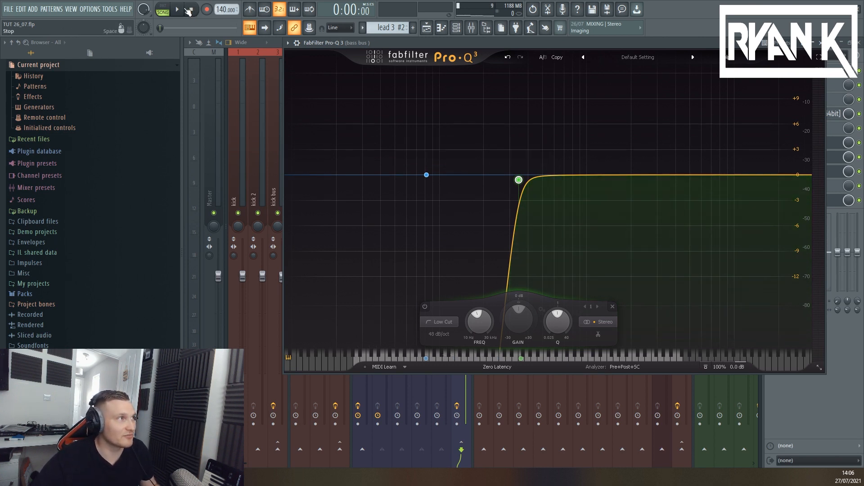
key("space")
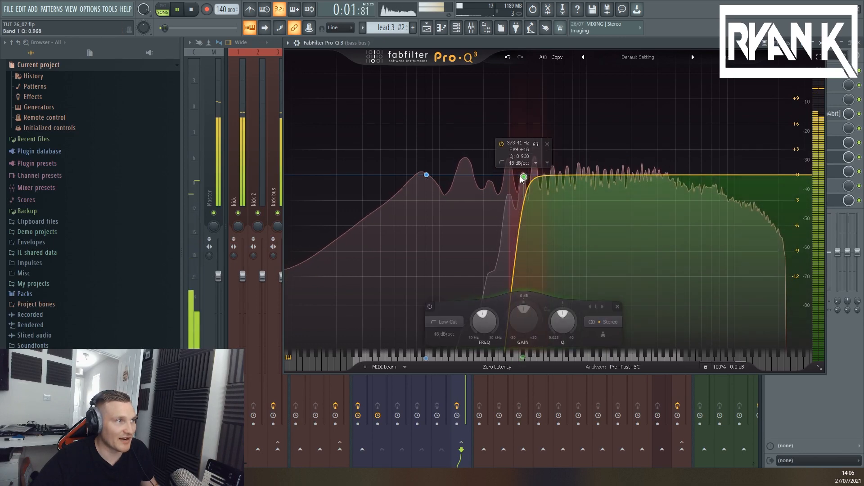
left_click(448, 328)
left_click(455, 434)
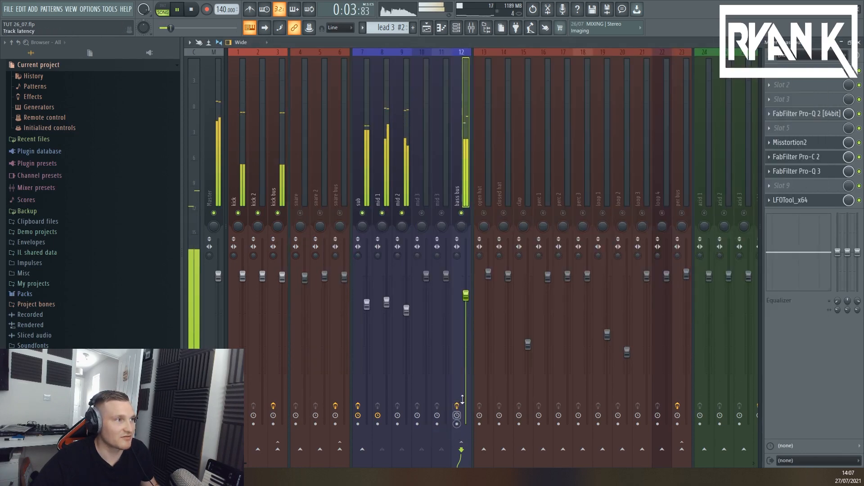
left_click(797, 172)
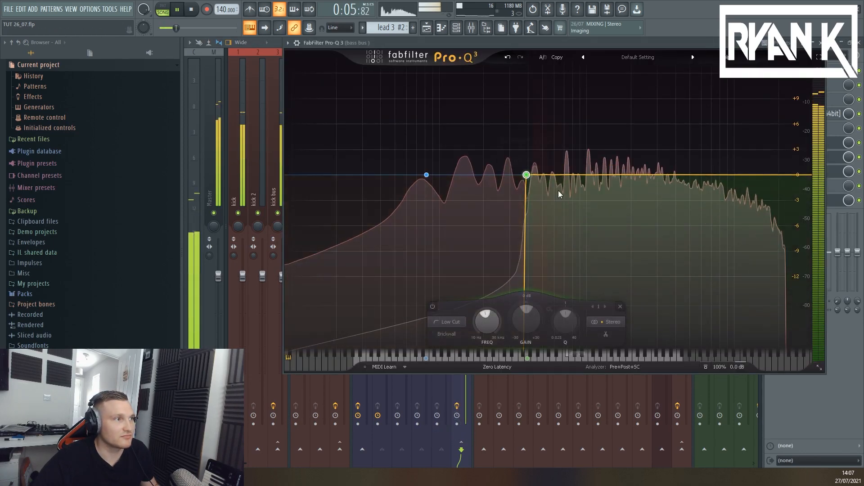
- Replace the Brickwall slope with a gentler one, lower the bass bus low cut back to the low end, and stop playback
left_click(446, 334)
left_click(456, 372)
left_click_drag(529, 178, 451, 213)
left_click(385, 336)
left_click(388, 391)
left_click(192, 9)
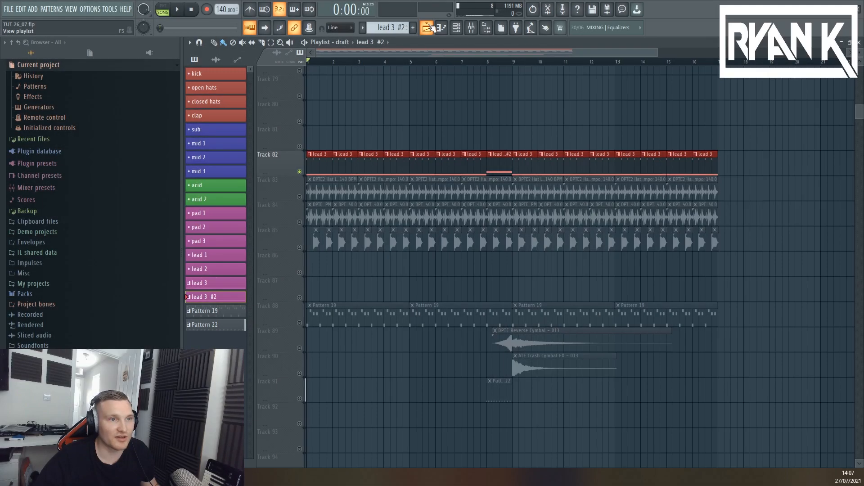
- Unmute tracks 83 to 91 and play the draft from just before bar 7, checking the mixer levels before stopping
left_click_drag(299, 196, 299, 247)
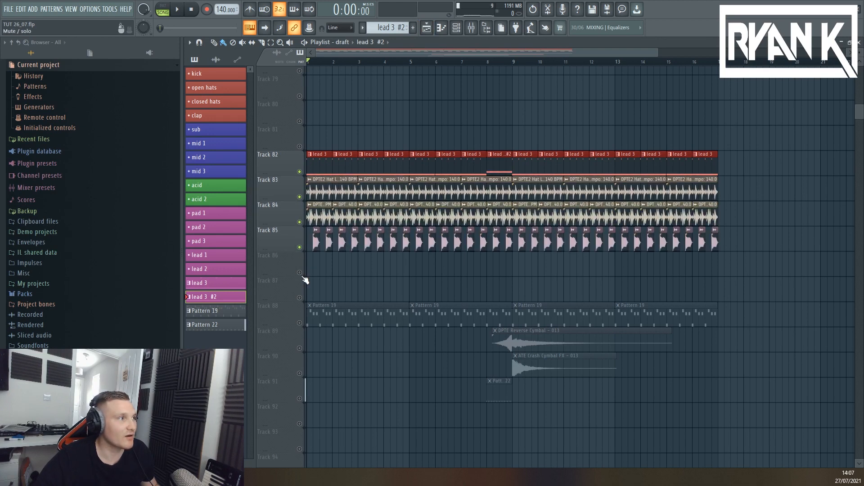
left_click_drag(301, 303, 299, 398)
left_click(458, 61)
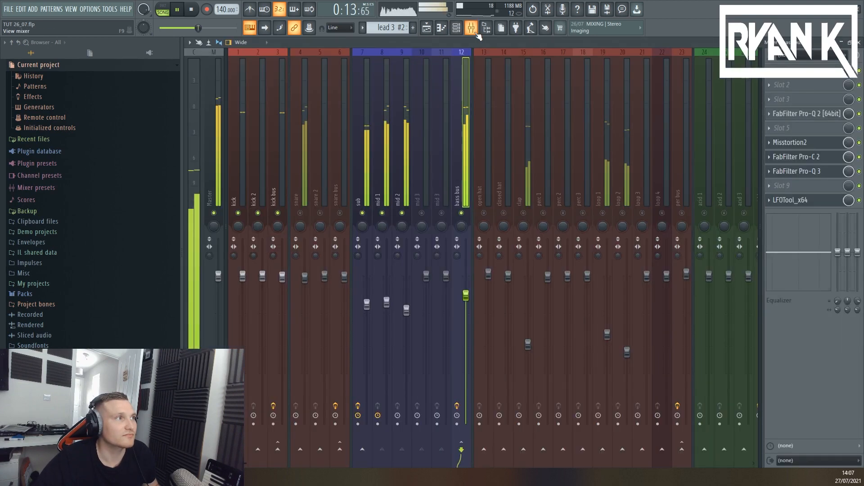
left_click(472, 29)
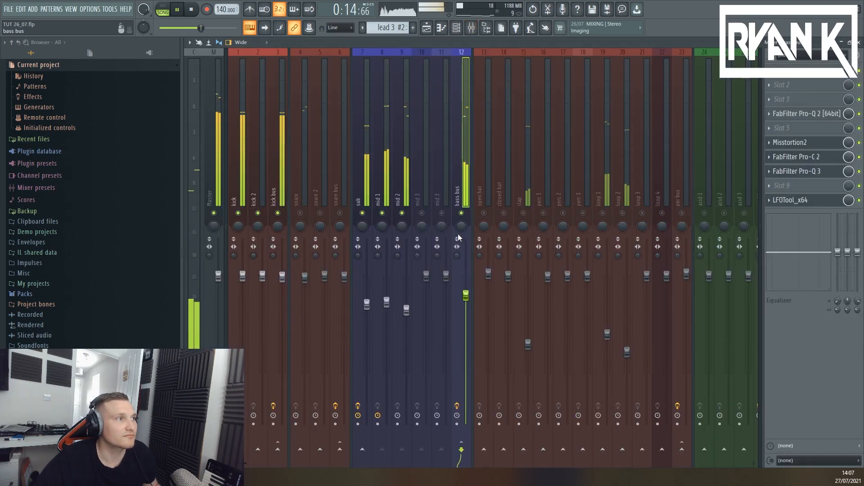
left_click(426, 28)
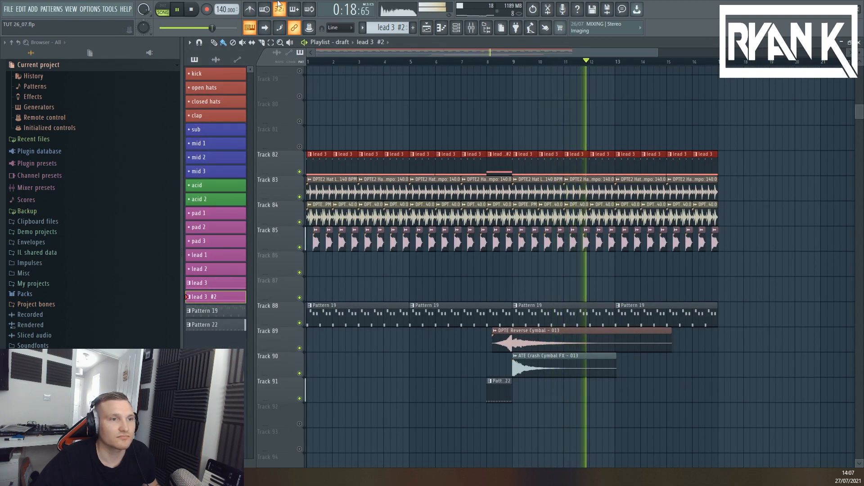
key("space")
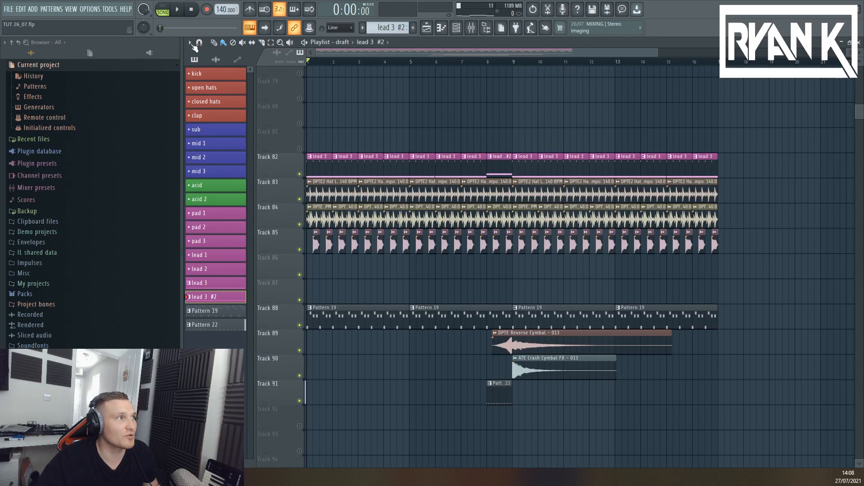
- Switch the playlist from the draft to the arrangement named Arrangement and view its automation tracks
left_click(340, 45)
left_click(346, 57)
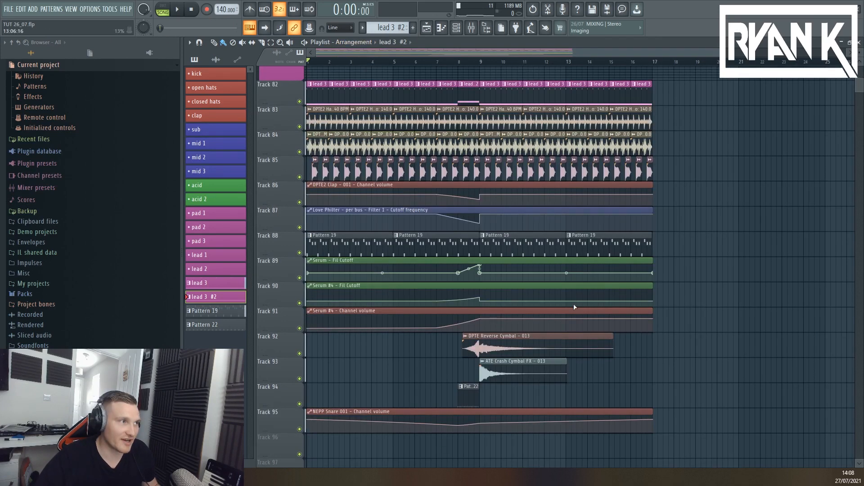
scroll(574, 307, "down", 1)
scroll(573, 307, "up", 1)
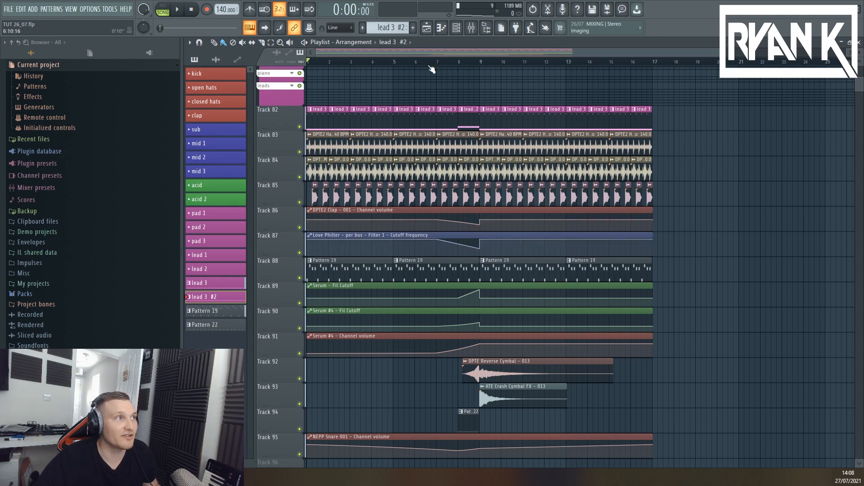
- Examine the snare build-up notes and velocities of Pattern 22 in the piano roll, and return to the playlist
scroll(471, 345, "down", 3)
double_click(470, 346)
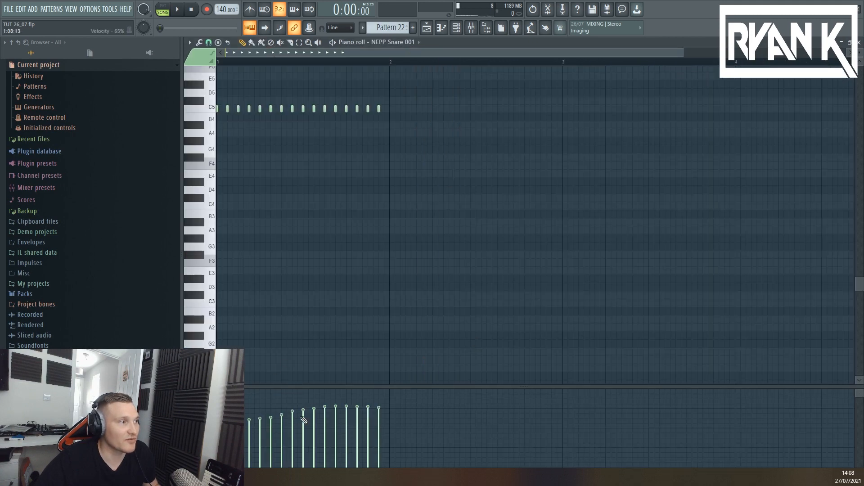
left_click(432, 28)
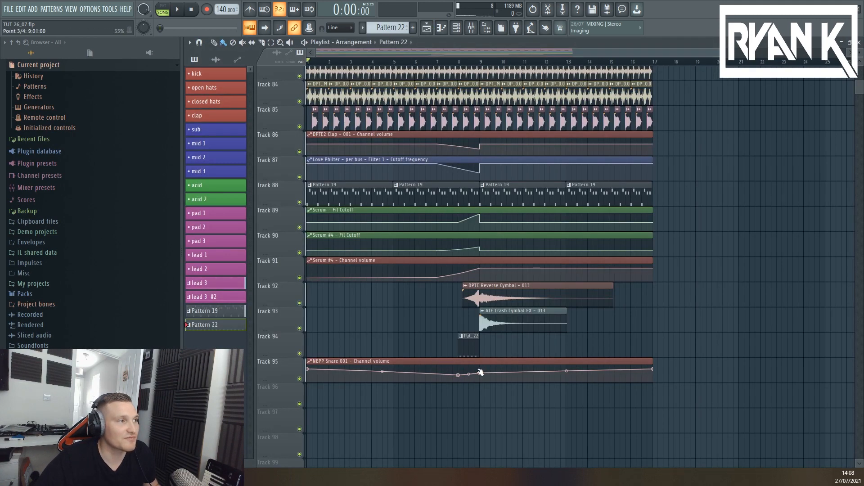
scroll(451, 403, "up", 3)
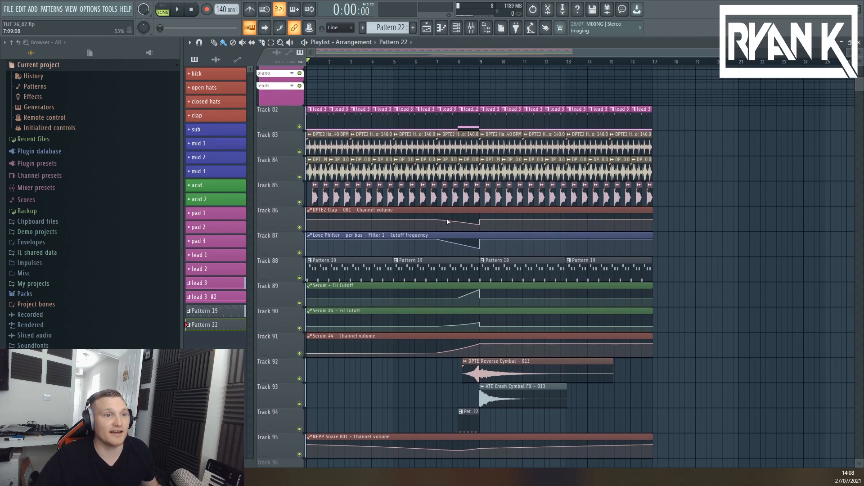
- Inspect the lead 3 #2 pattern's channels and the Serum mid 1 synth settings, and return to the playlist
double_click(469, 122)
left_click(456, 28)
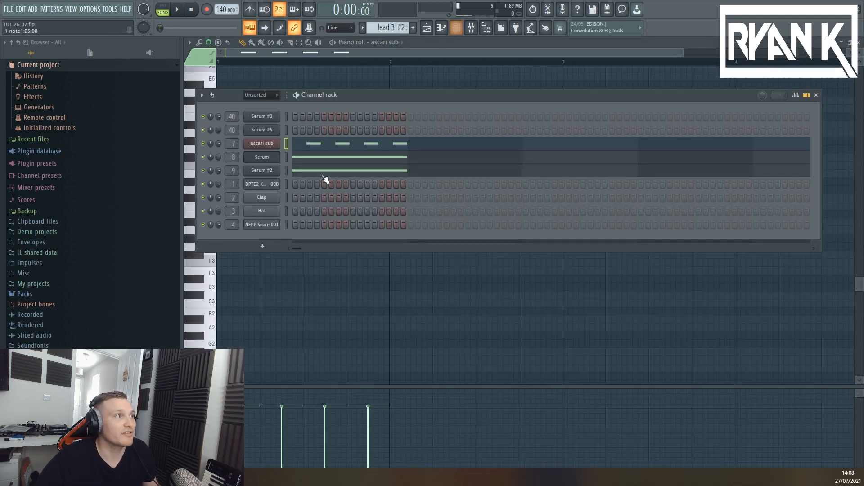
left_click(257, 157)
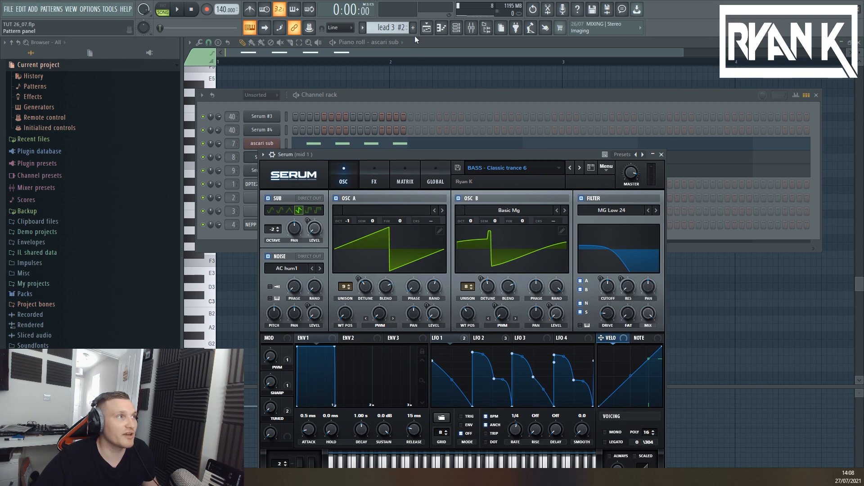
left_click(426, 27)
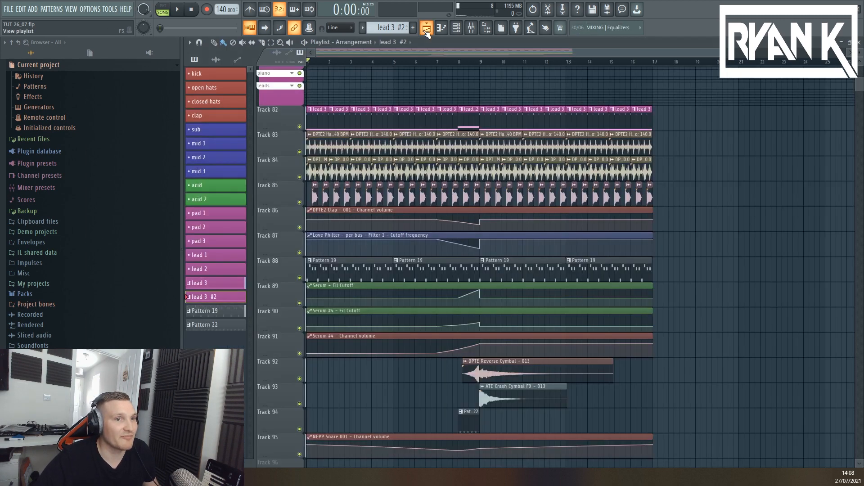
- Play the arrangement from before bar 7 through the bar 9 transition and stop
left_click(427, 61)
key("space")
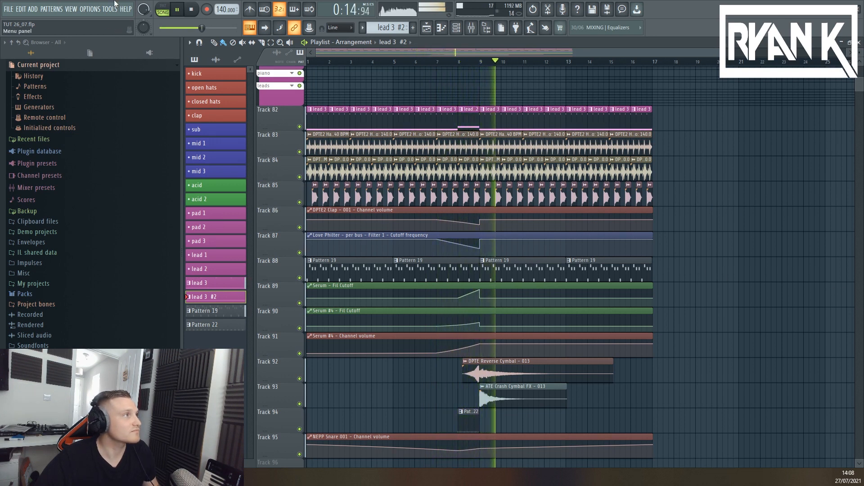
left_click(192, 11)
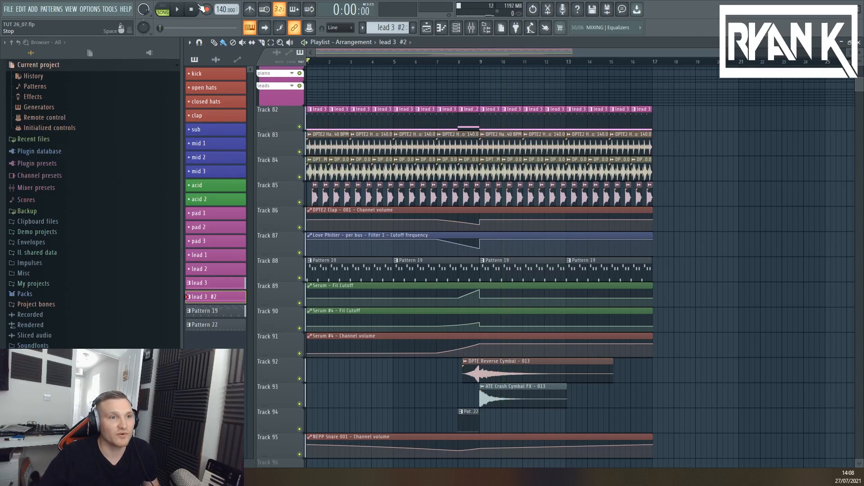
- Add a Serum #3 channel volume automation clip under Pattern 19, copy the reverse and crash cymbals to the bar 17 transition, and start playback
left_click(589, 263)
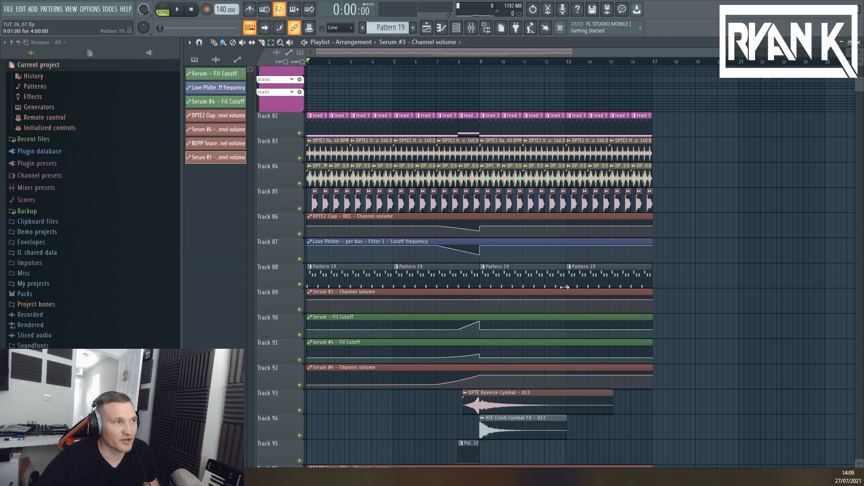
left_click(632, 62)
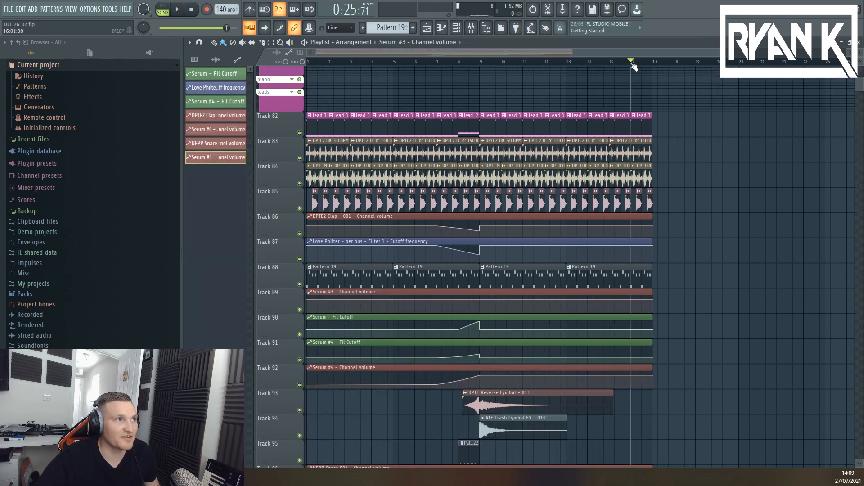
key("ctrl+v")
key("space")
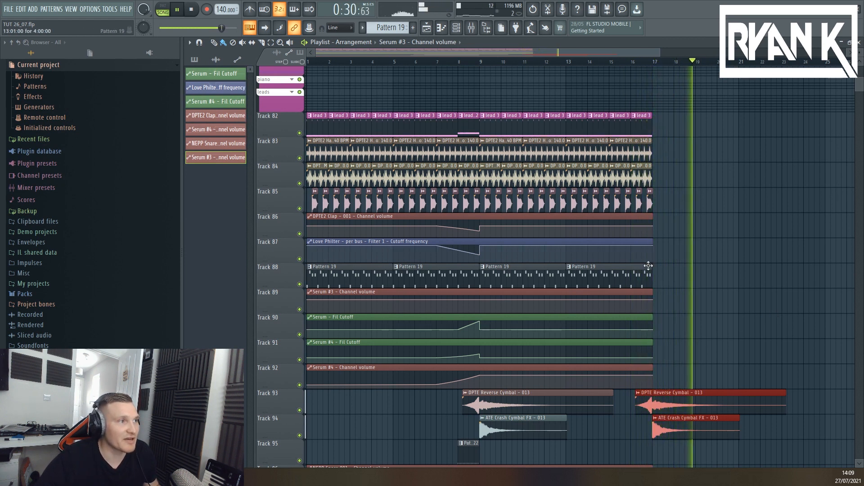
- Ramp the Serum #3 channel volume and Love Philter cutoff down from bar 14 to 17, ending the cutoff at about 39%, and stop playback
right_click(588, 301)
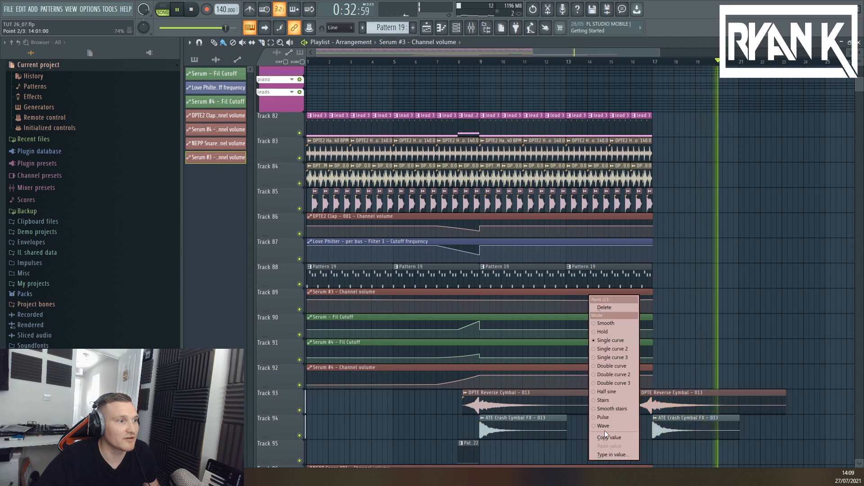
left_click_drag(652, 300, 655, 308)
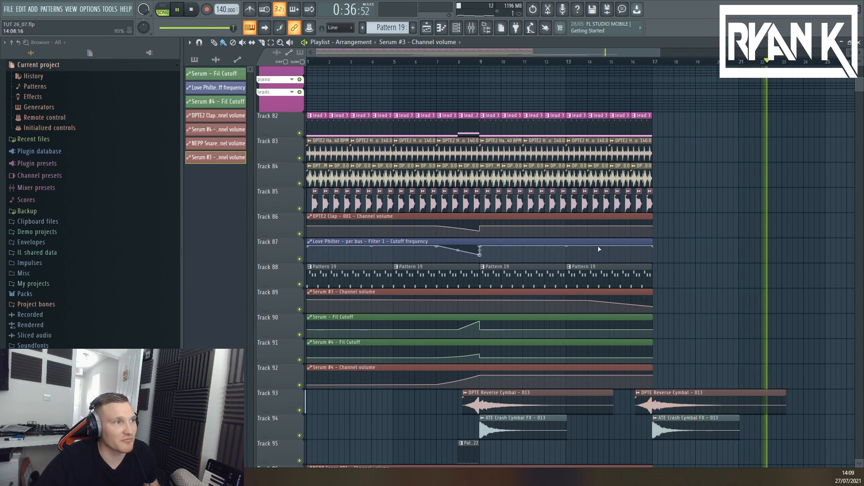
left_click_drag(652, 246, 653, 256)
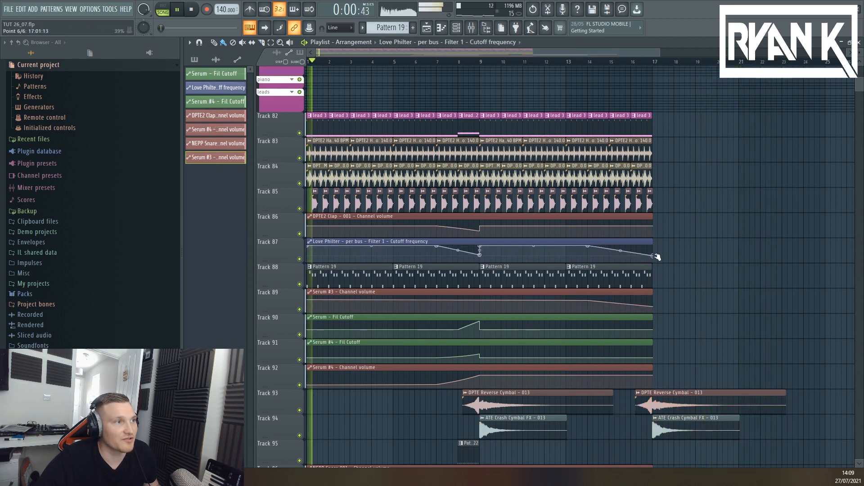
key("space")
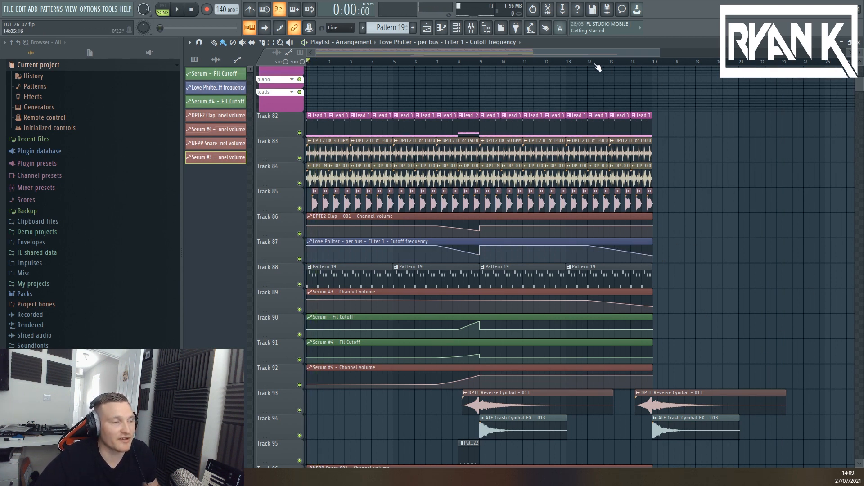
- Extend the Serum - Fil Cutoff clip past bar 19, with a rise from bar 14 to 17 and a fall to about 47% in bar 18
right_click(588, 331)
left_click_drag(653, 330, 712, 317)
right_click(686, 330)
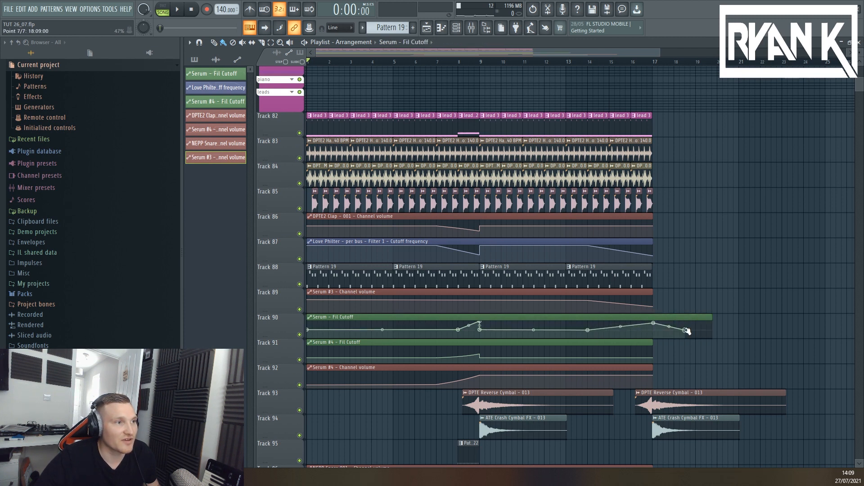
- Fade the clap's channel volume down from bar 15 to 17, audition the ending from about bar 14, and stop playback
left_click(598, 62)
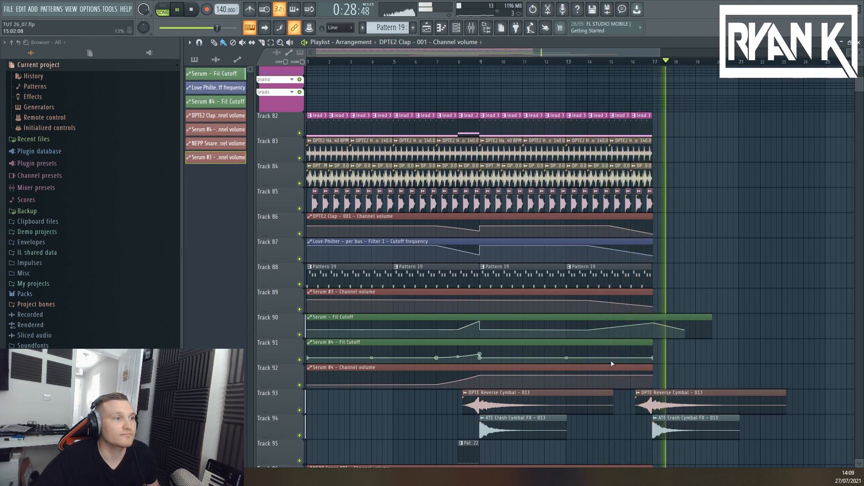
left_click(192, 9)
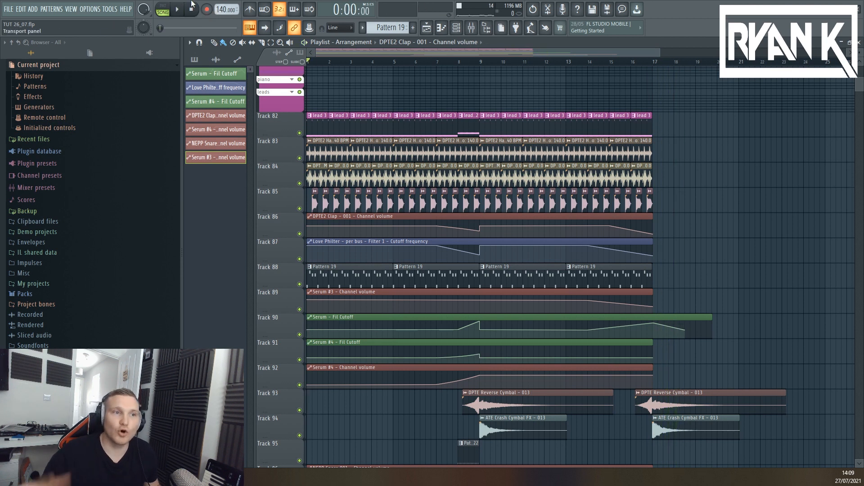